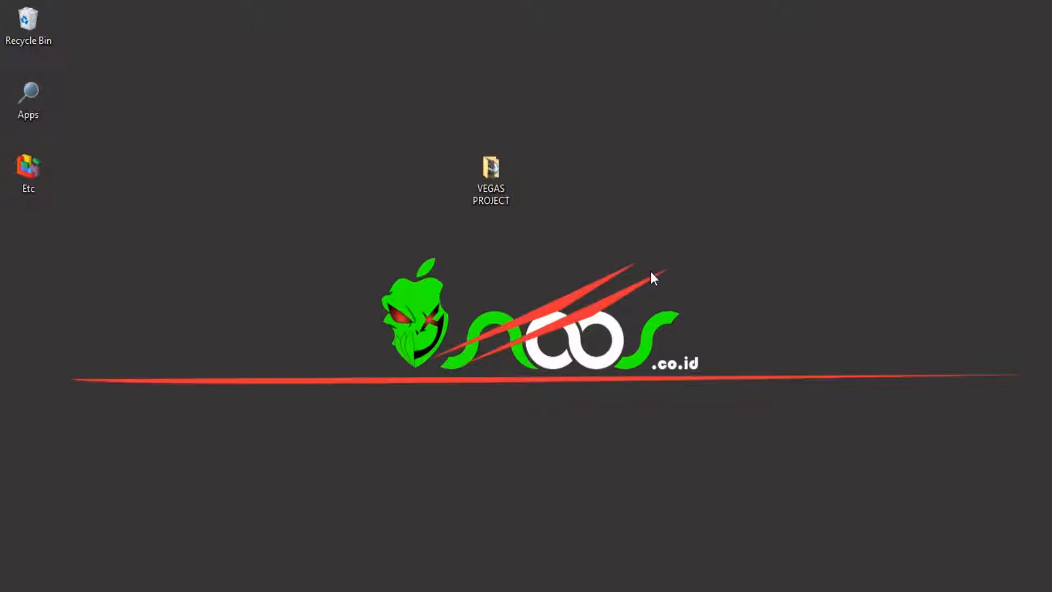
# Open PROJECT.veg from the VIDEO SEPATU folder inside VEGAS PROJECT in VEGAS Pro, and close the file browser
pyautogui.doubleClick(505, 202)
pyautogui.doubleClick(273, 120)
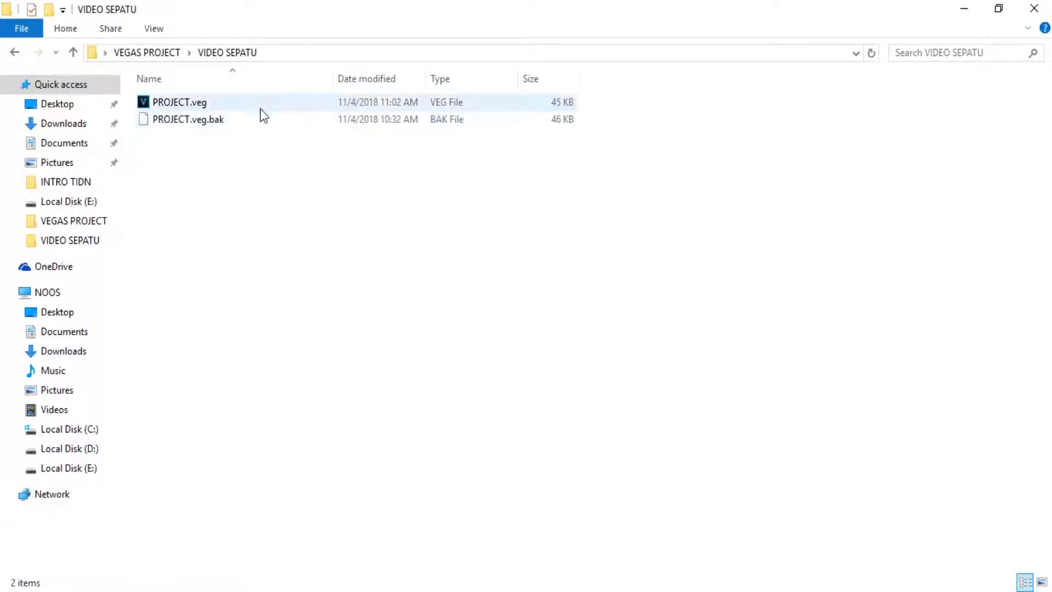
pyautogui.click(261, 104)
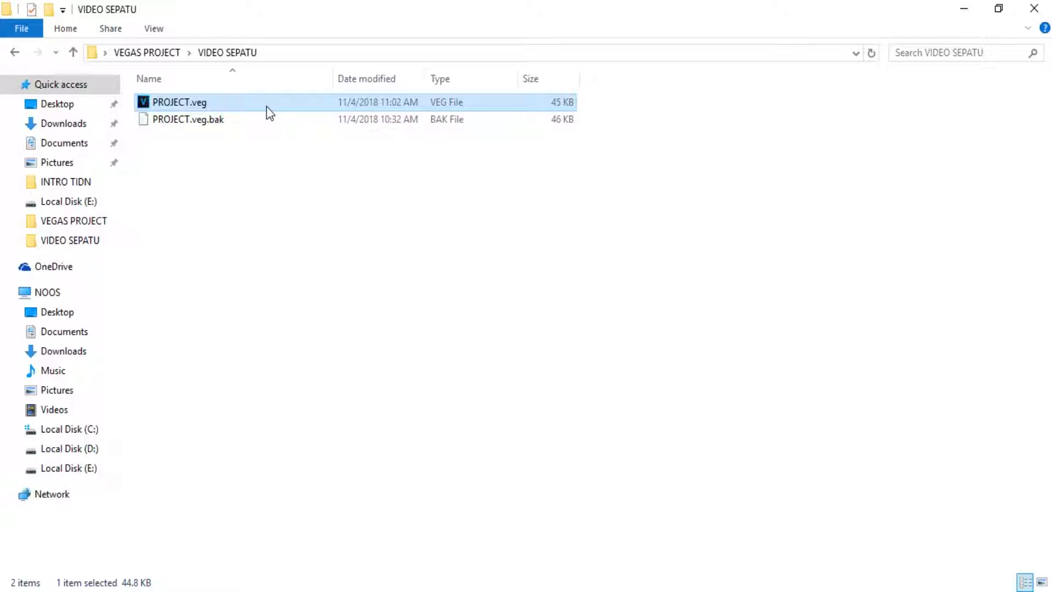
pyautogui.doubleClick(267, 106)
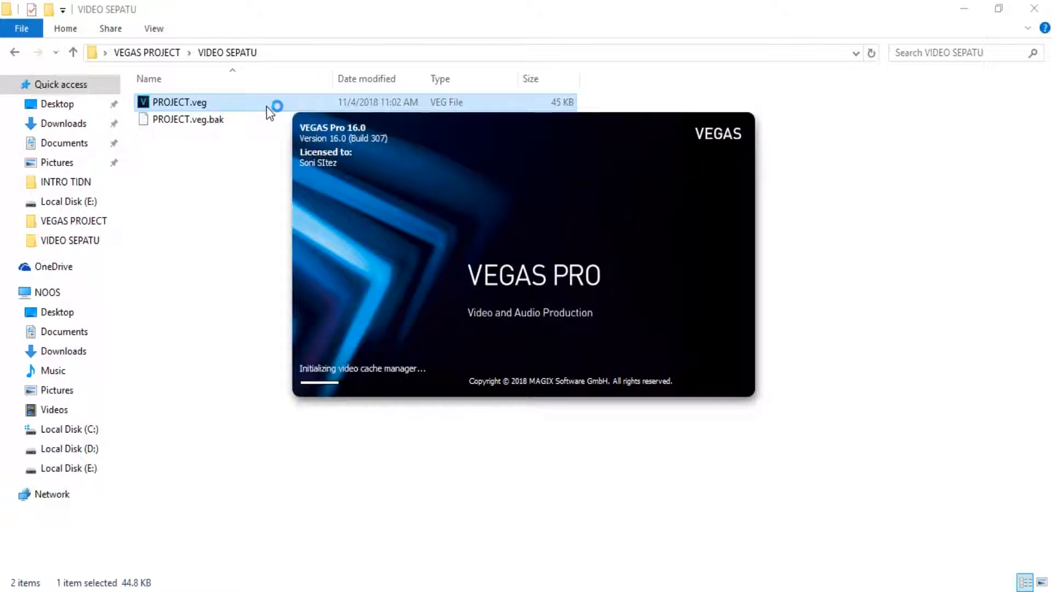
pyautogui.click(1034, 8)
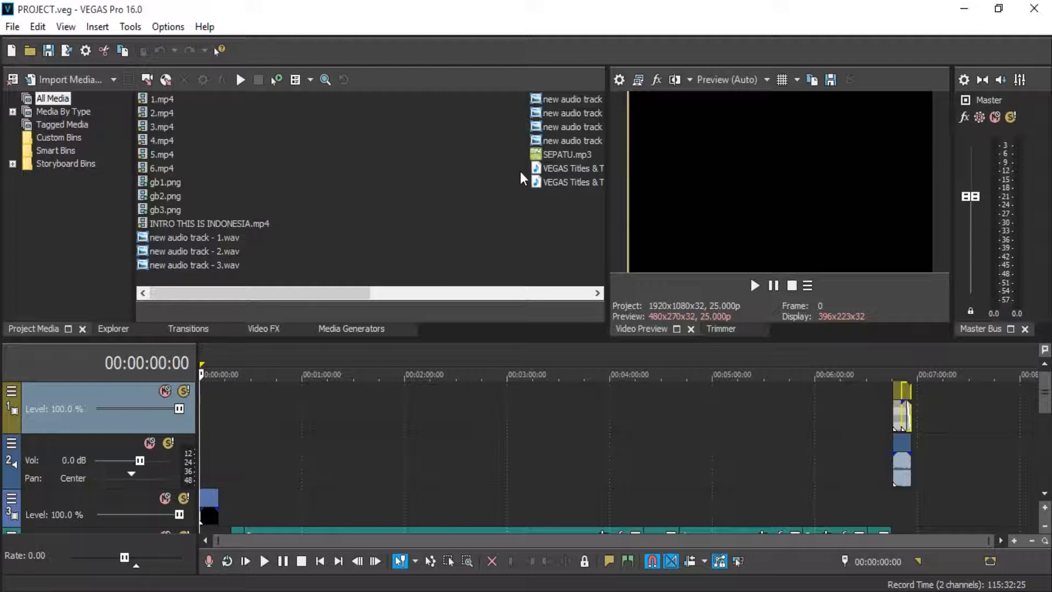
# Look up the program's version information, and close it again
pyautogui.click(205, 26)
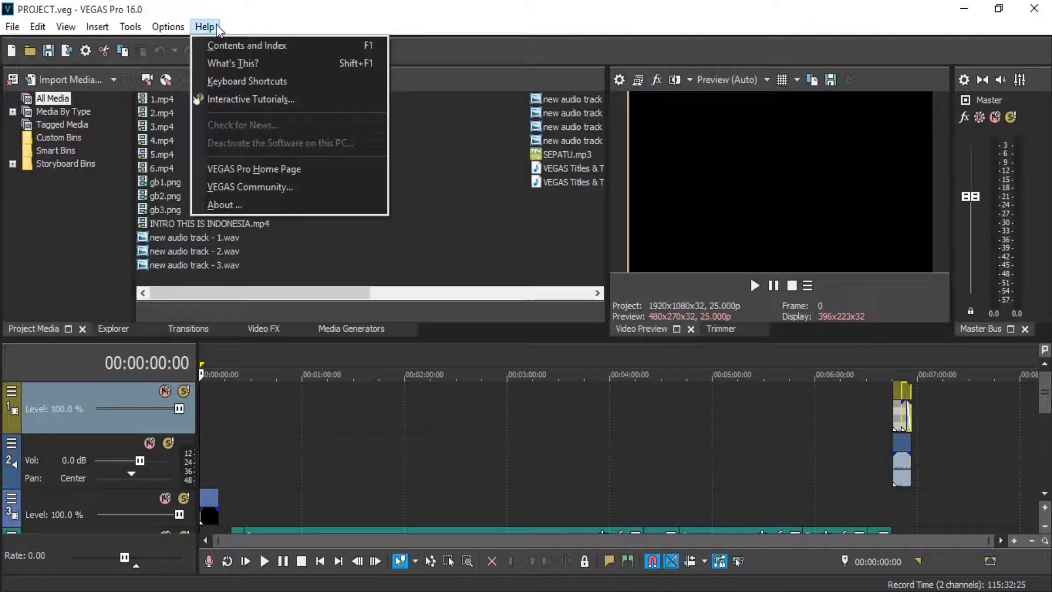
pyautogui.click(220, 202)
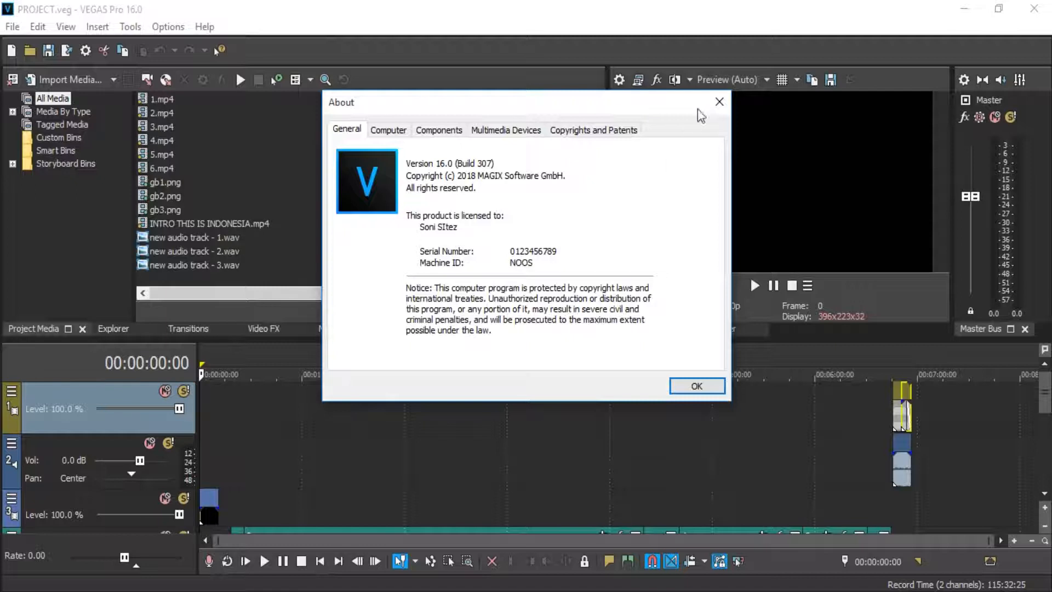
pyautogui.click(719, 102)
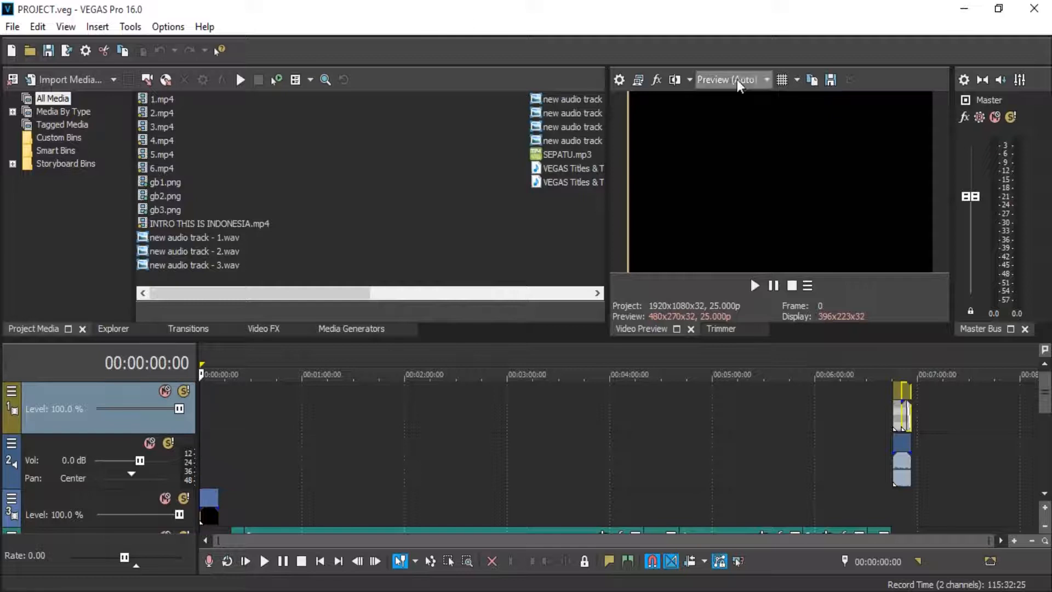
# Review the project's video properties, including resolution, frame rate and rendering quality, and leave without saving
pyautogui.click(623, 81)
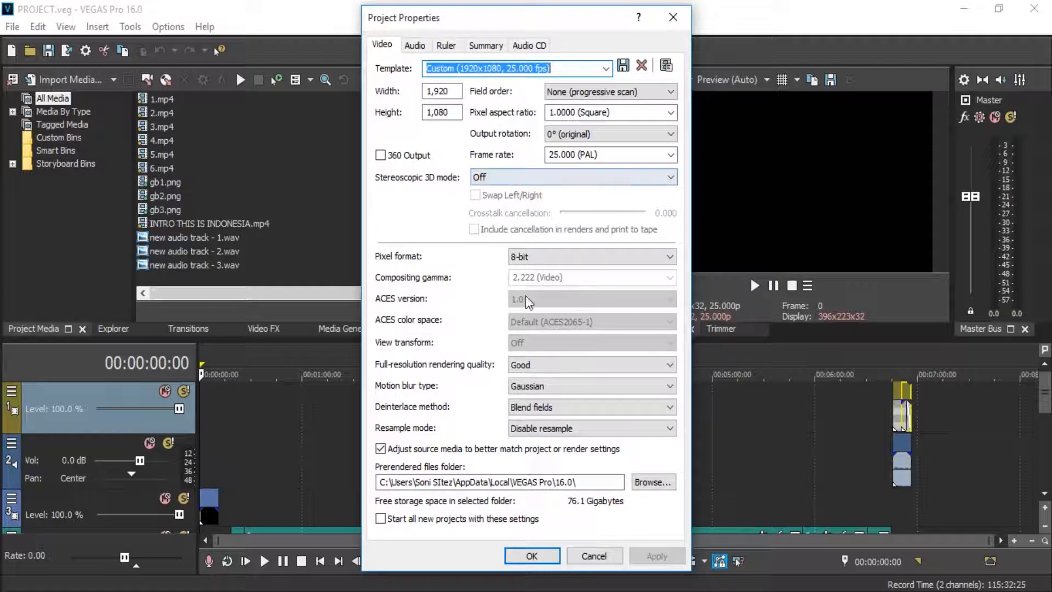
pyautogui.click(605, 552)
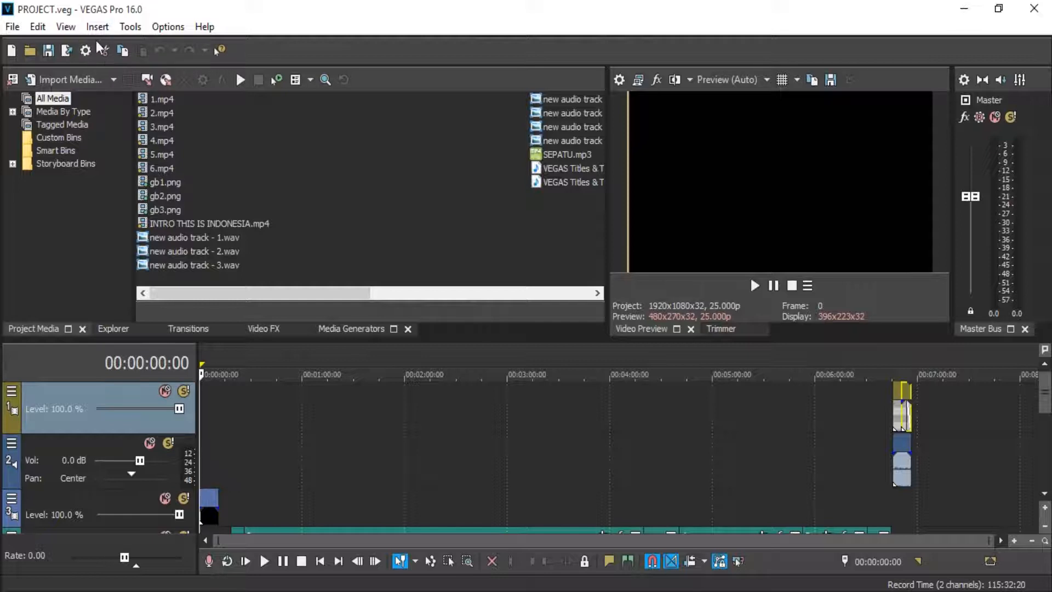
# Enable "Allow legacy GPU rendering" in the general preferences
pyautogui.click(153, 26)
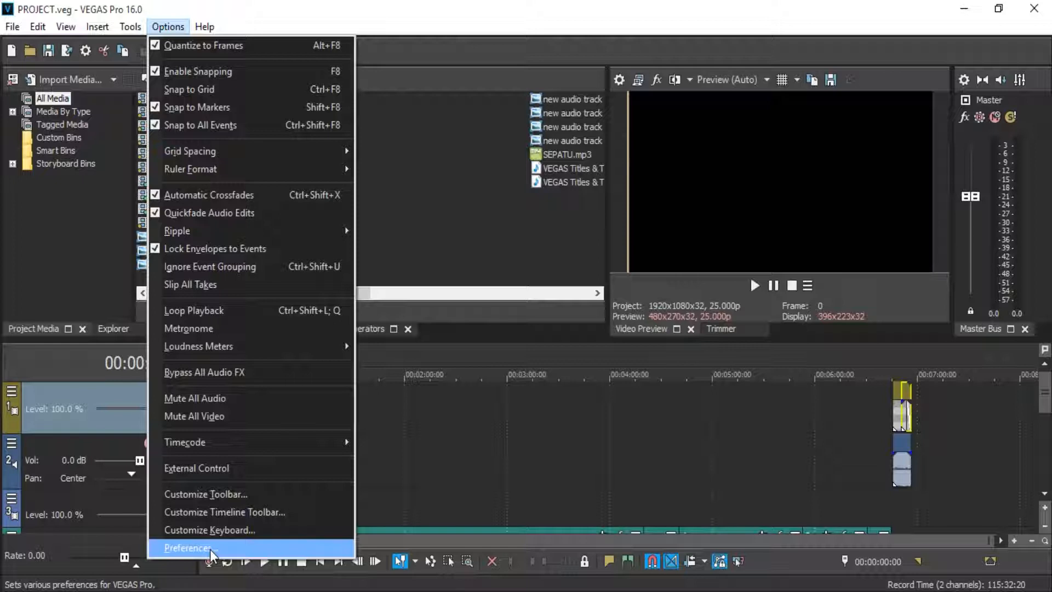
pyautogui.press('Escape')
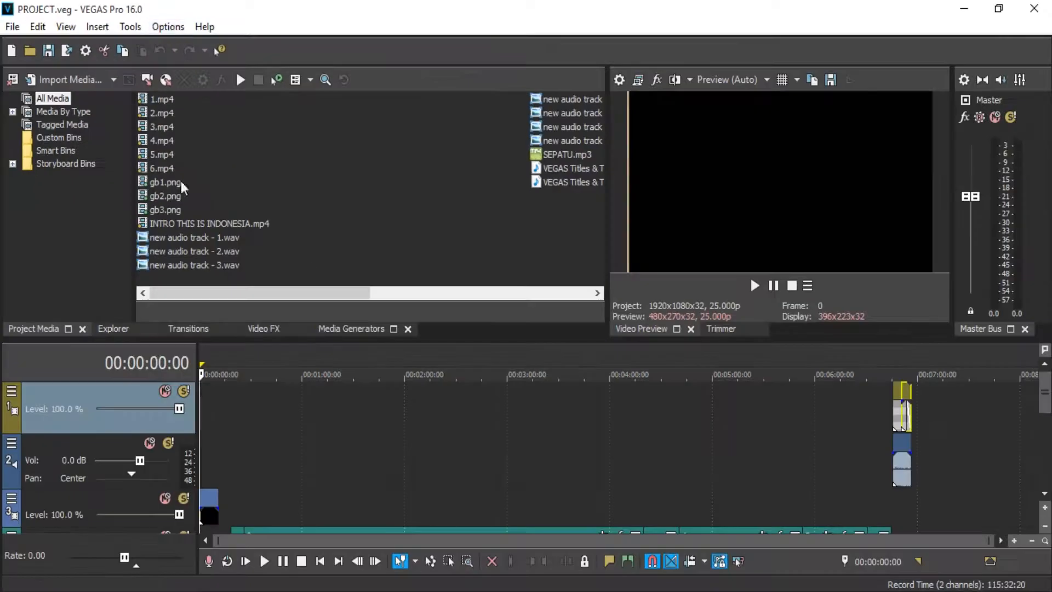
pyautogui.click(400, 80)
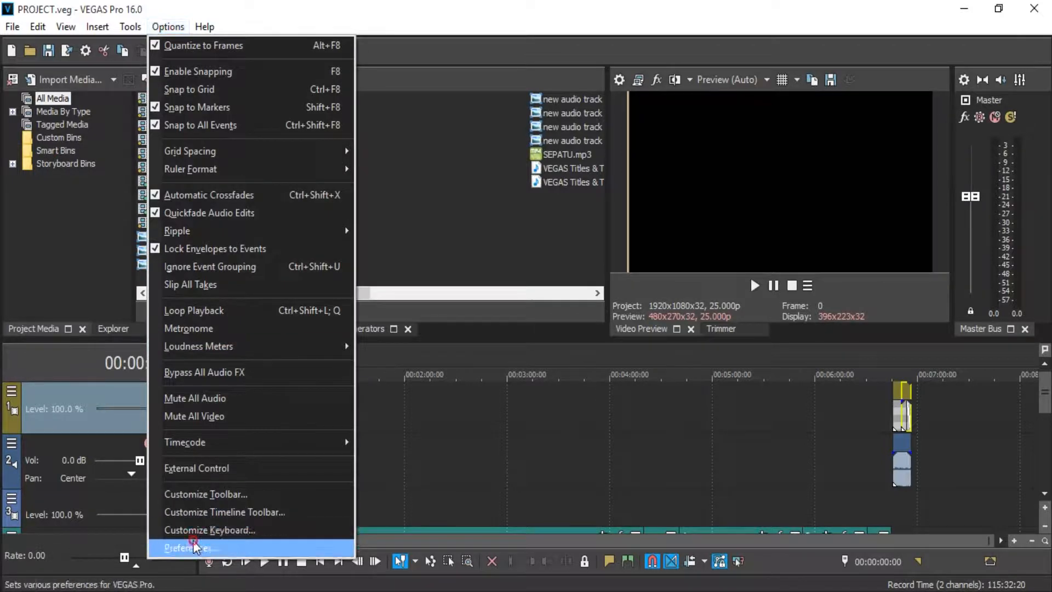
pyautogui.click(189, 548)
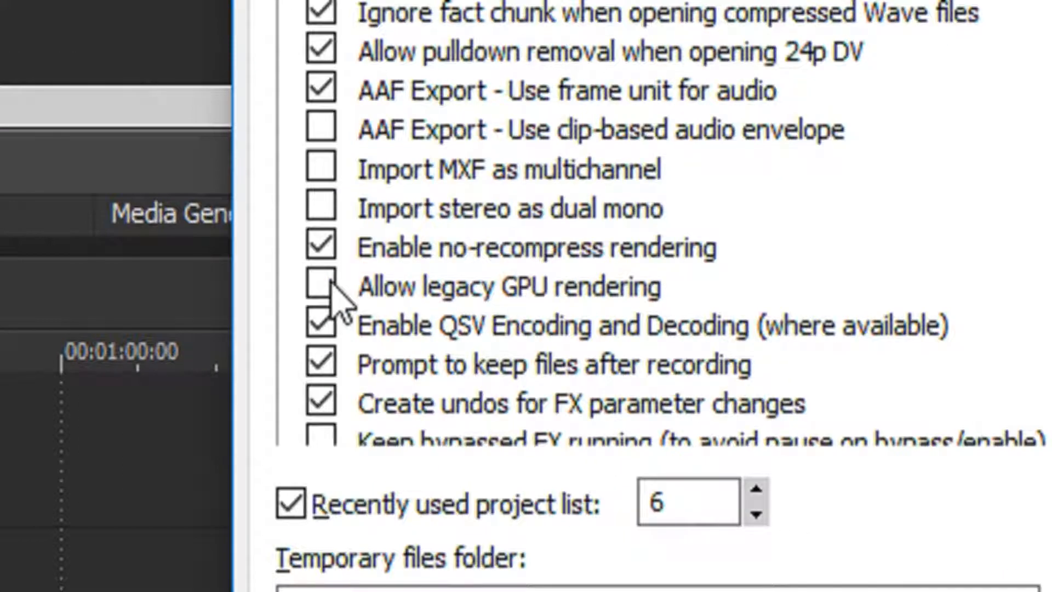
pyautogui.click(322, 285)
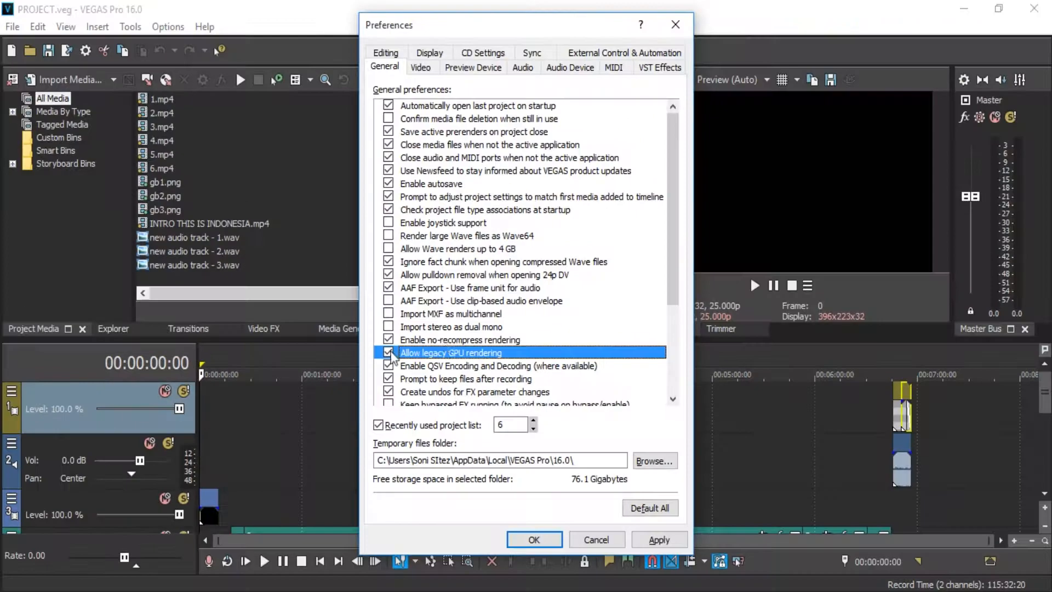
pyautogui.moveTo(677, 286); pyautogui.dragTo(544, 149)
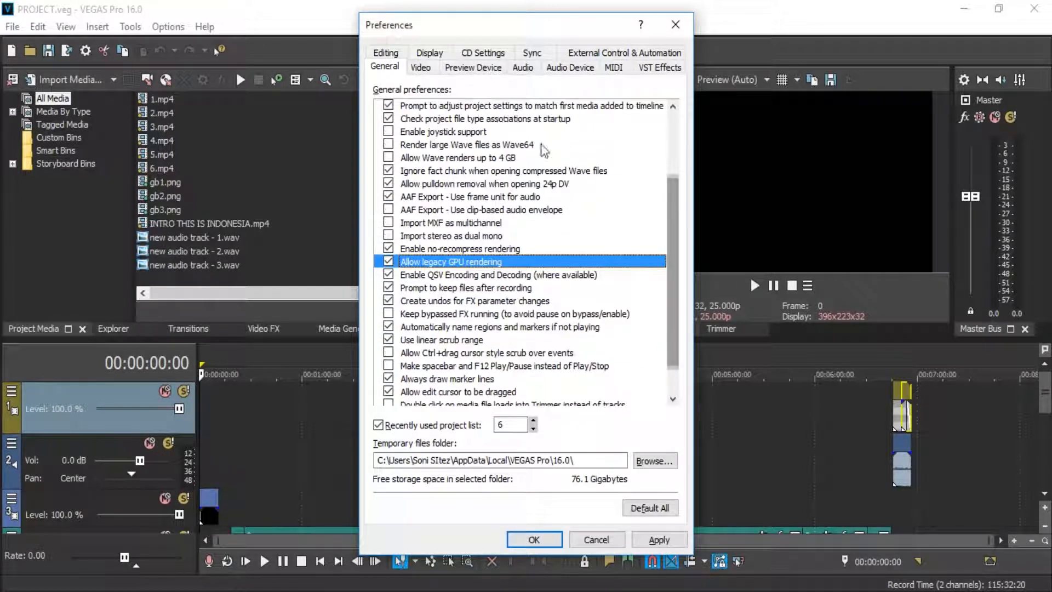
# In the video preferences, try Intel HD Graphics 4000 and Off for GPU acceleration of video processing, and set it to NVIDIA Corporation (GeForce GT 640M)
pyautogui.click(422, 66)
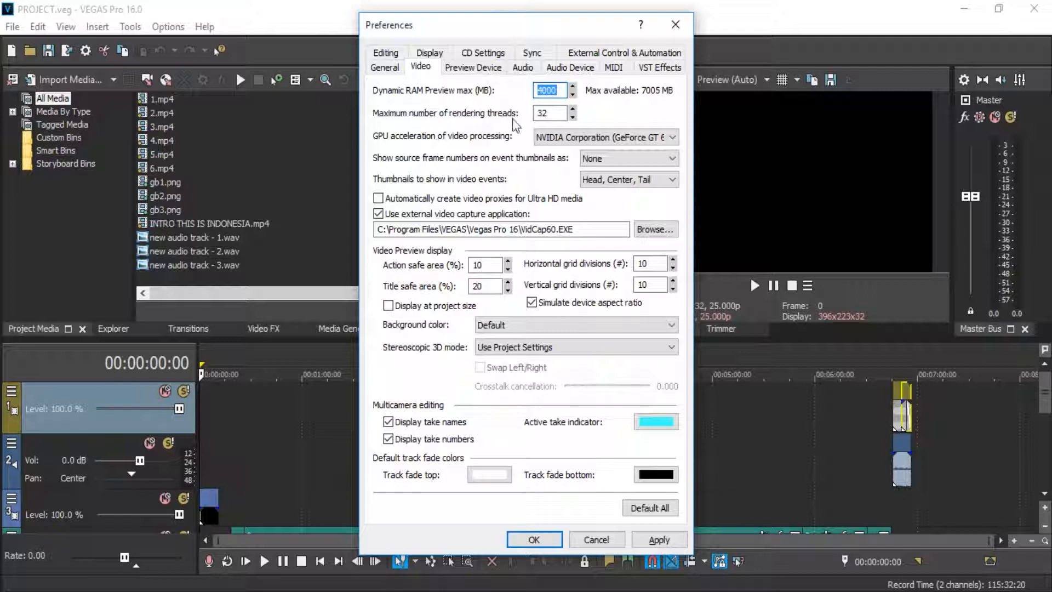
pyautogui.press('Tab')
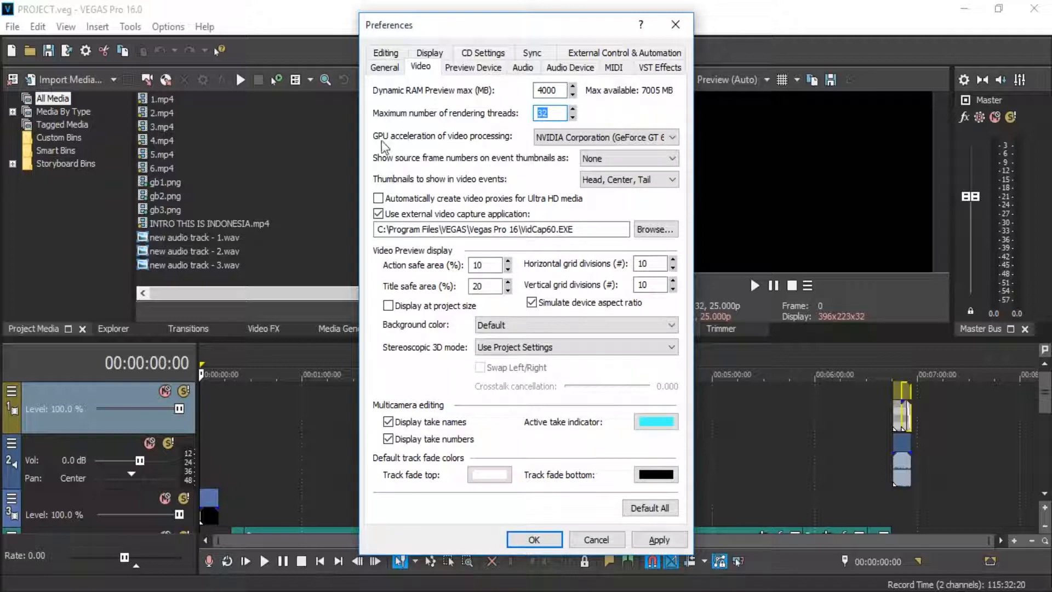
pyautogui.click(550, 136)
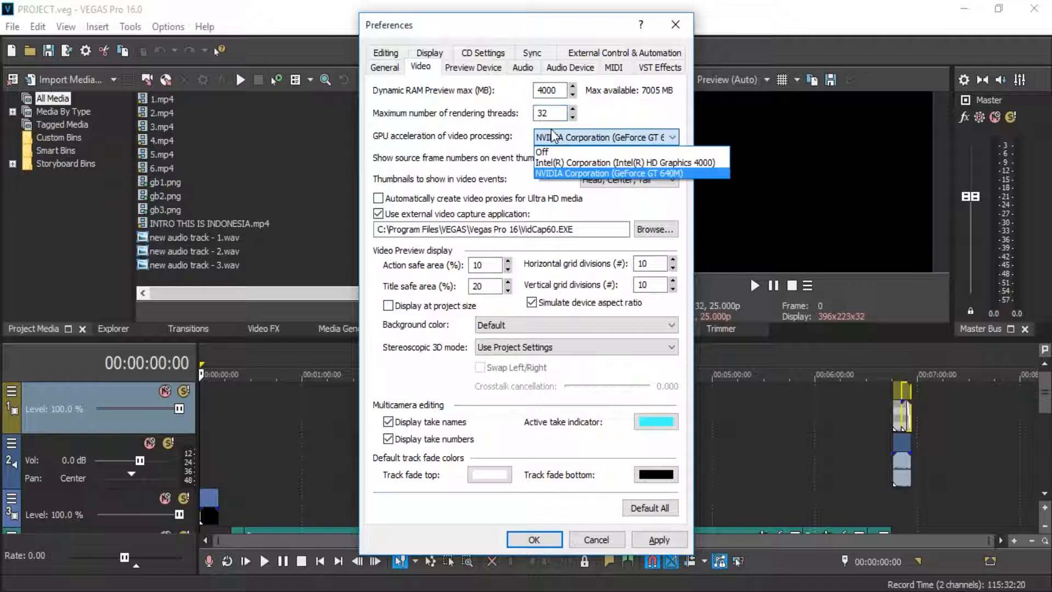
pyautogui.click(569, 162)
pyautogui.click(570, 138)
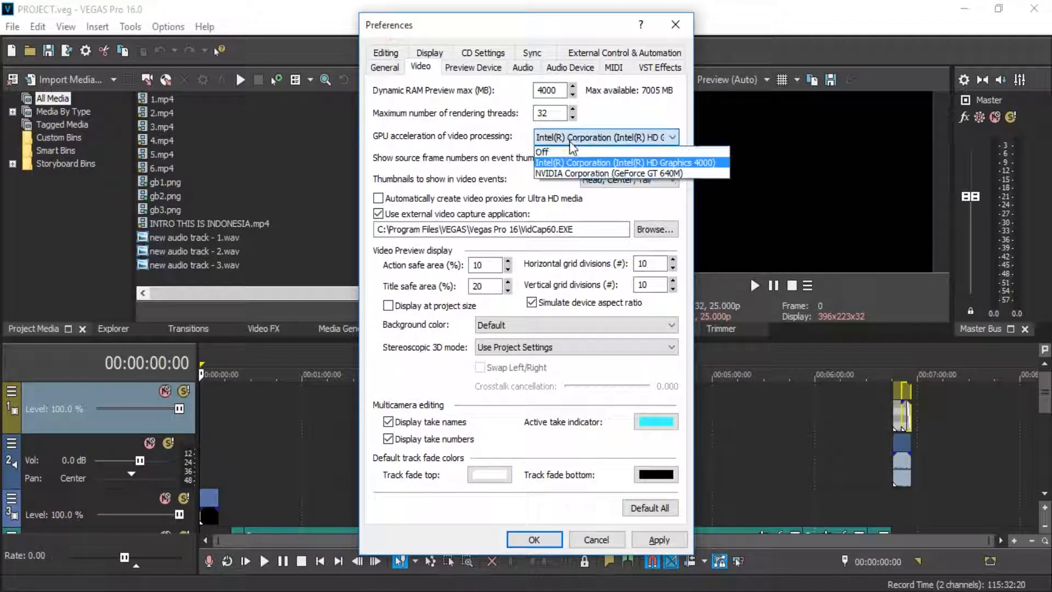
pyautogui.click(570, 151)
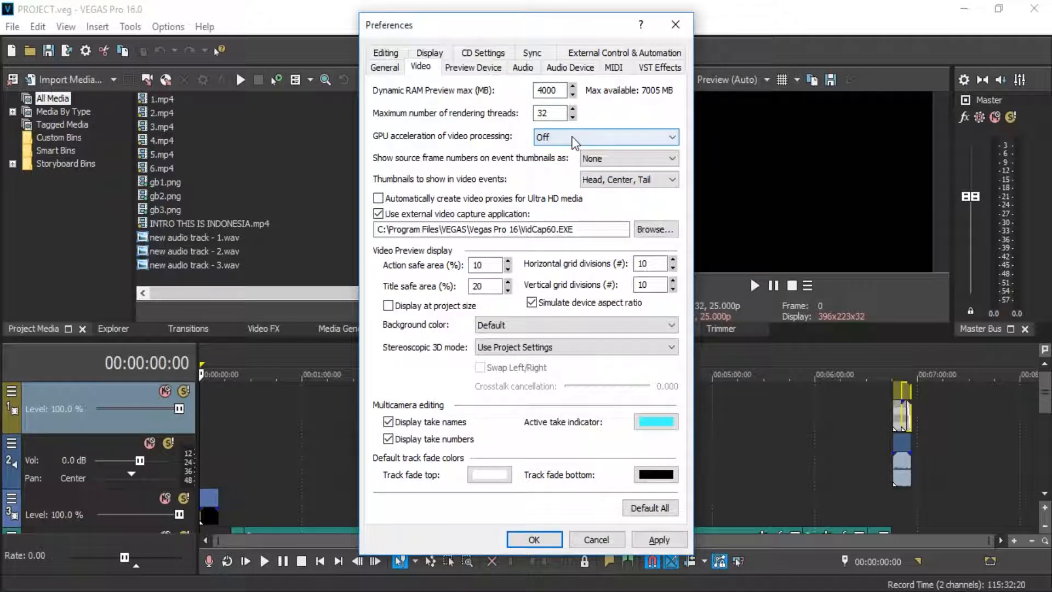
pyautogui.click(573, 141)
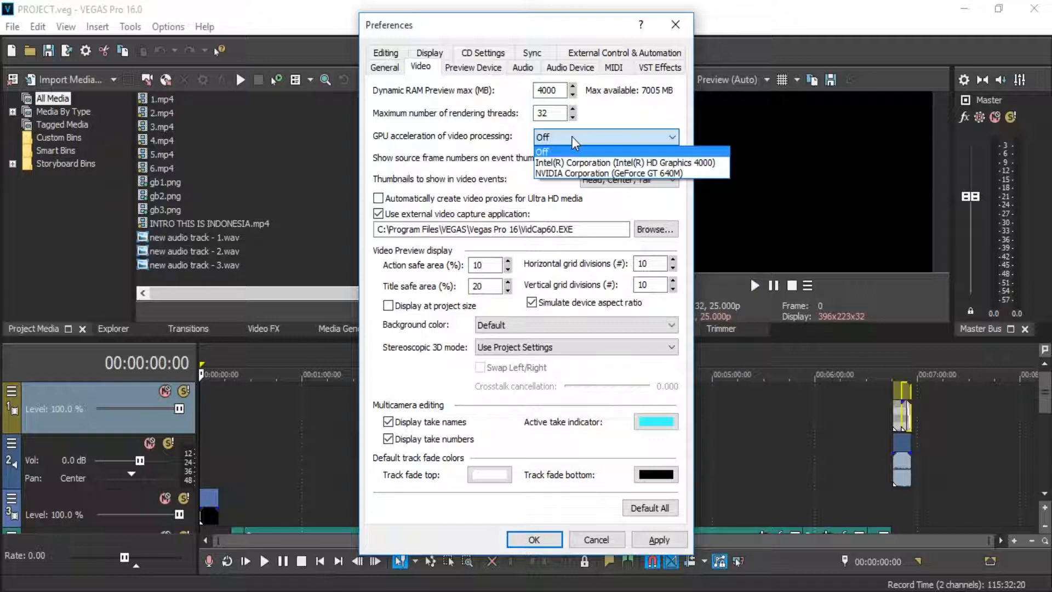
pyautogui.click(573, 162)
pyautogui.click(573, 138)
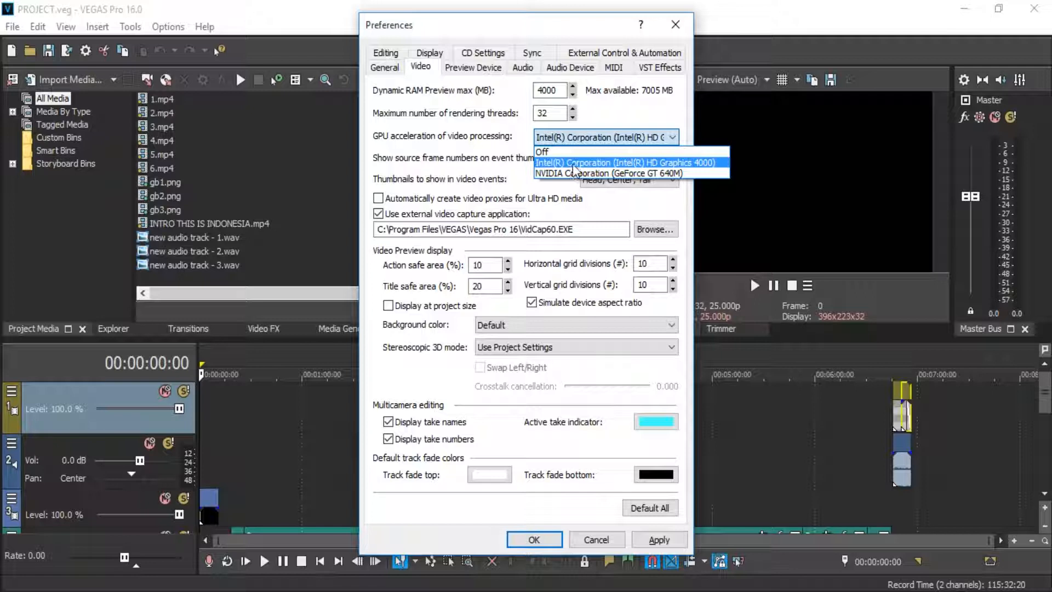
pyautogui.click(573, 163)
pyautogui.click(572, 139)
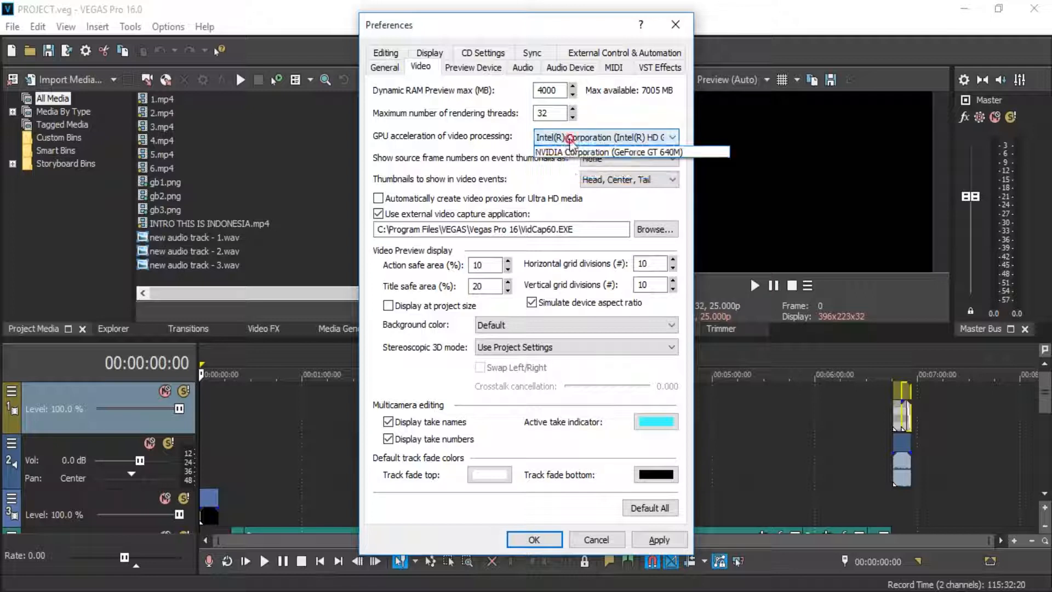
pyautogui.click(571, 173)
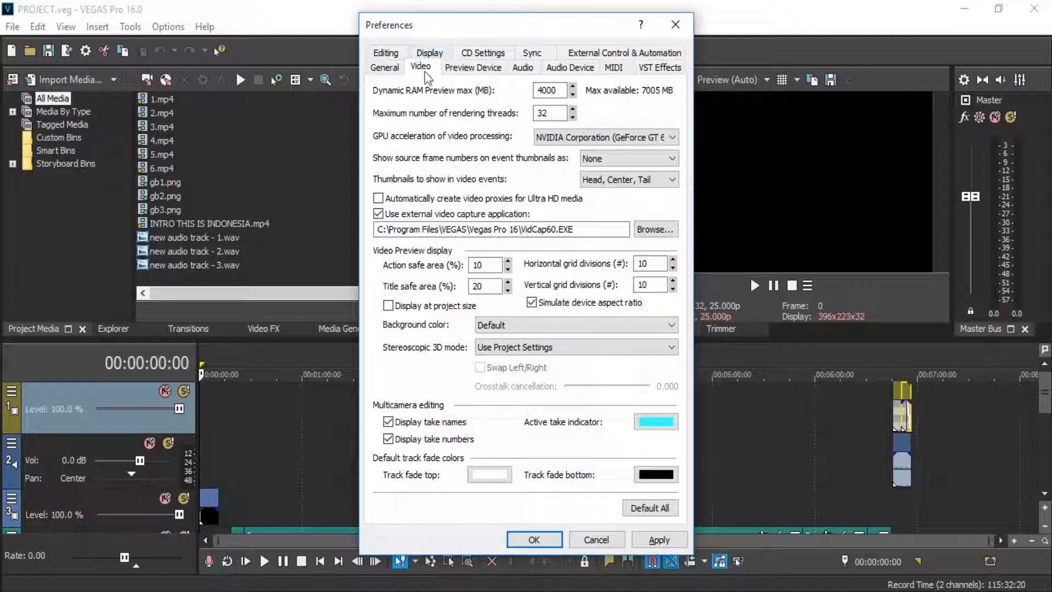
# Recheck the general, preview device and video preferences, then apply the changes and close the preferences
pyautogui.click(387, 68)
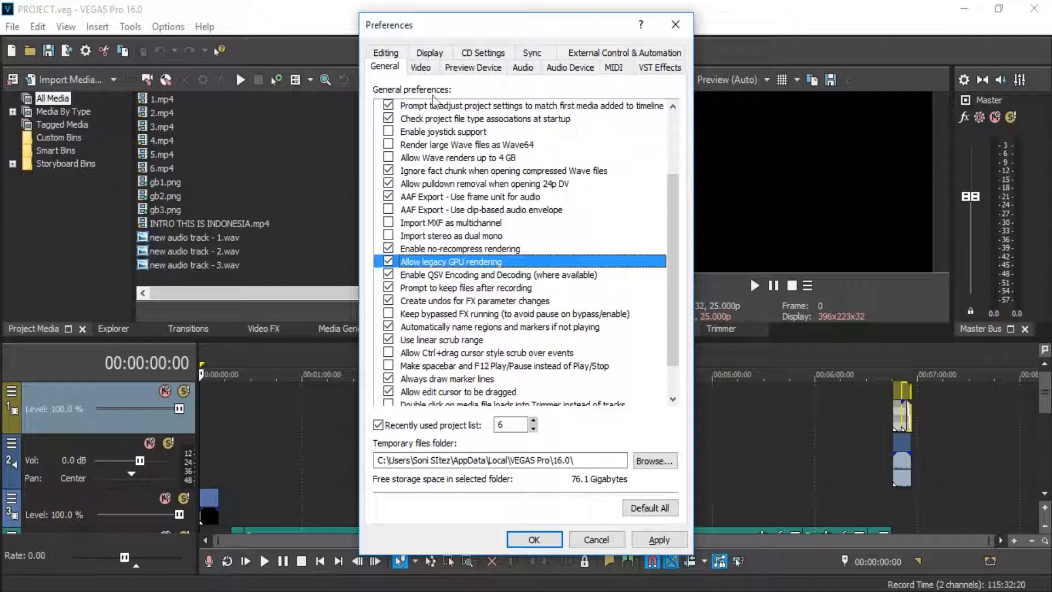
pyautogui.click(429, 68)
pyautogui.click(447, 69)
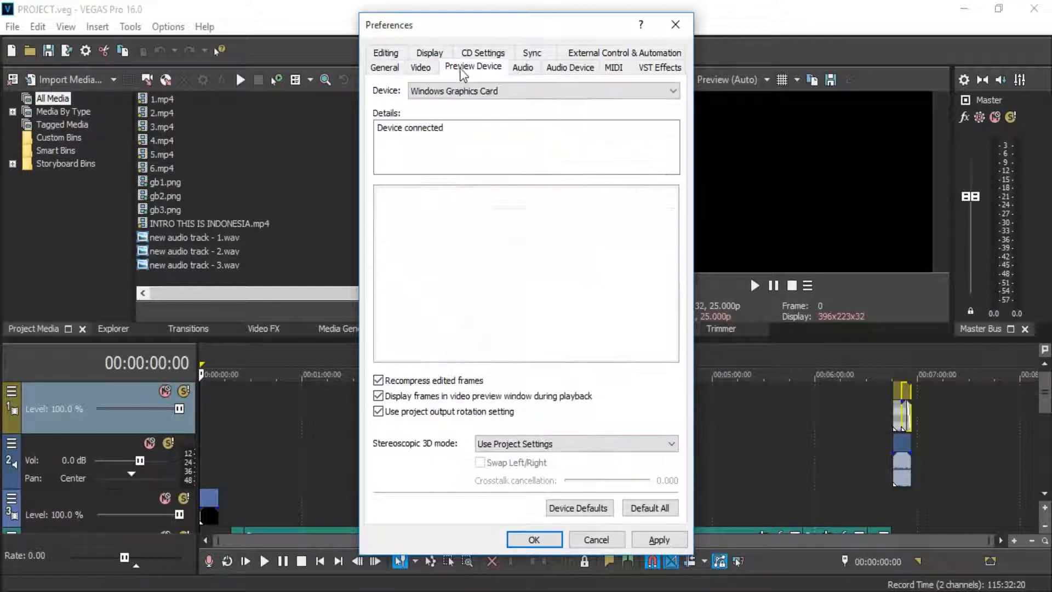
pyautogui.click(420, 67)
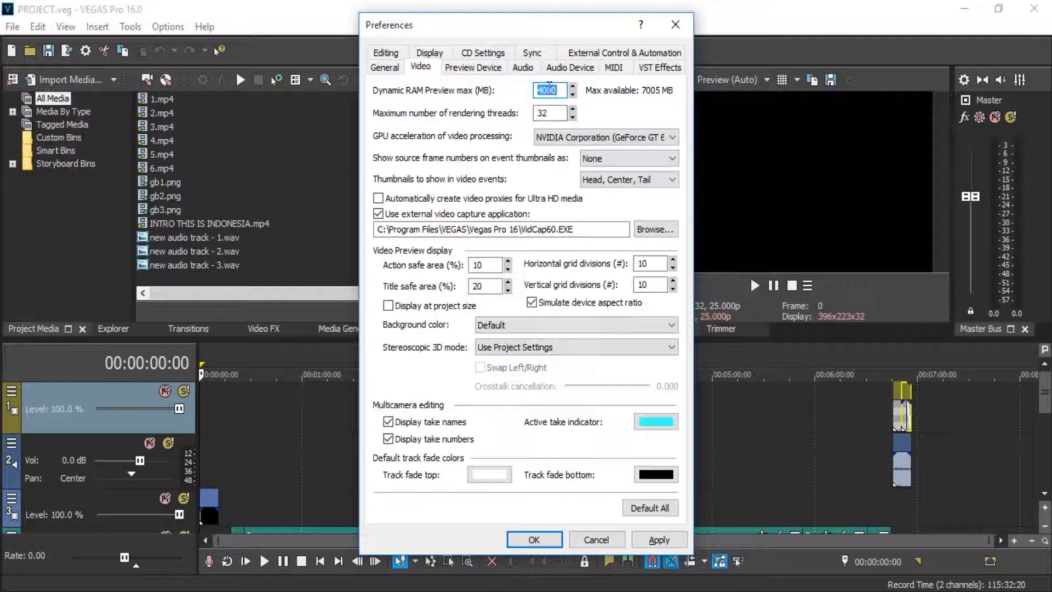
pyautogui.doubleClick(547, 89)
pyautogui.click(653, 540)
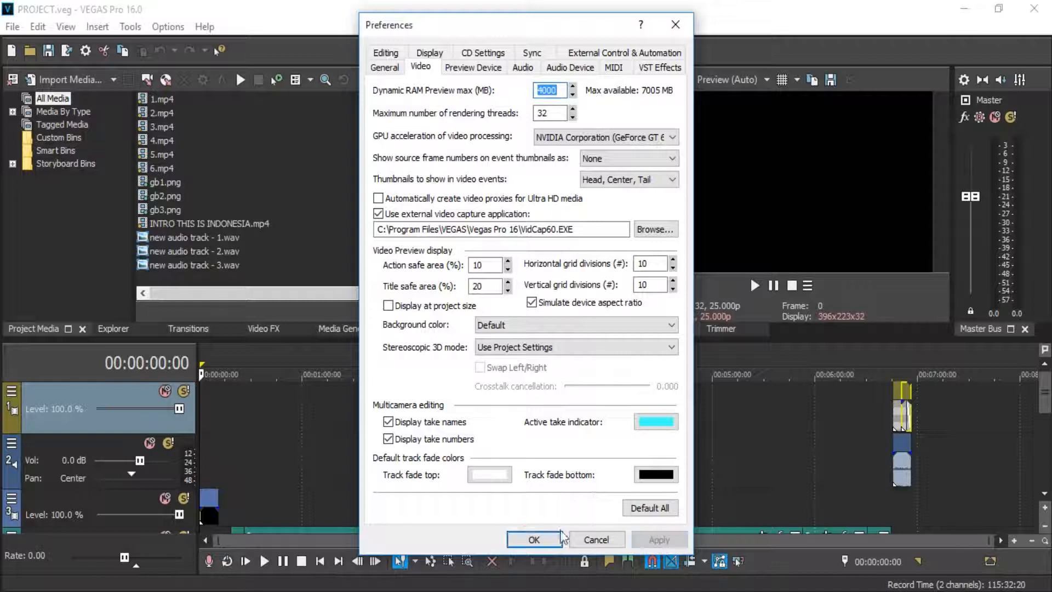
pyautogui.click(527, 539)
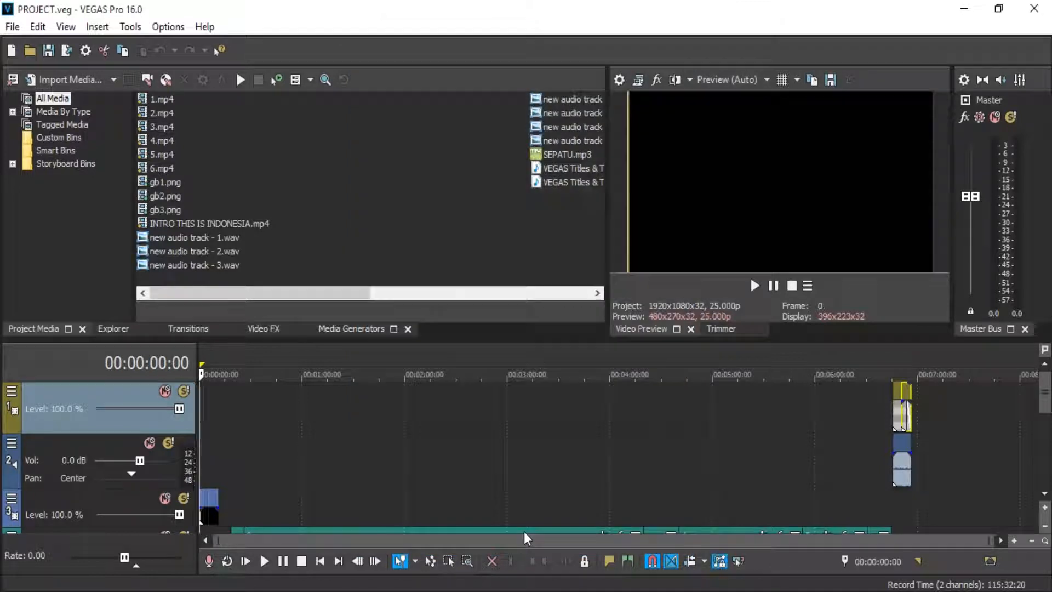
# Review the Sony AVC/MVC templates available for rendering the project, and cancel without rendering
pyautogui.click(12, 26)
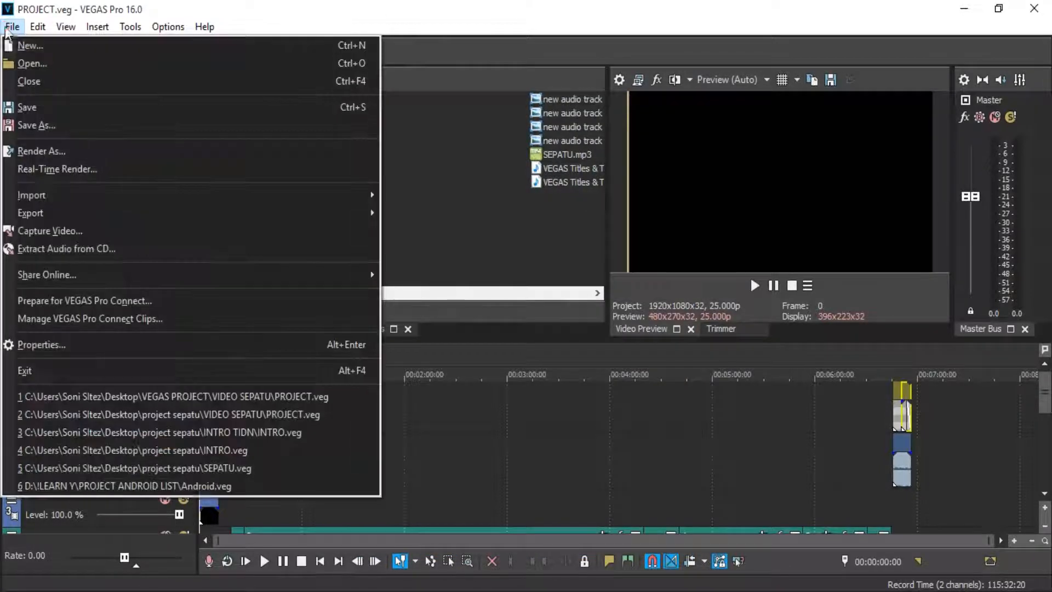
pyautogui.click(62, 149)
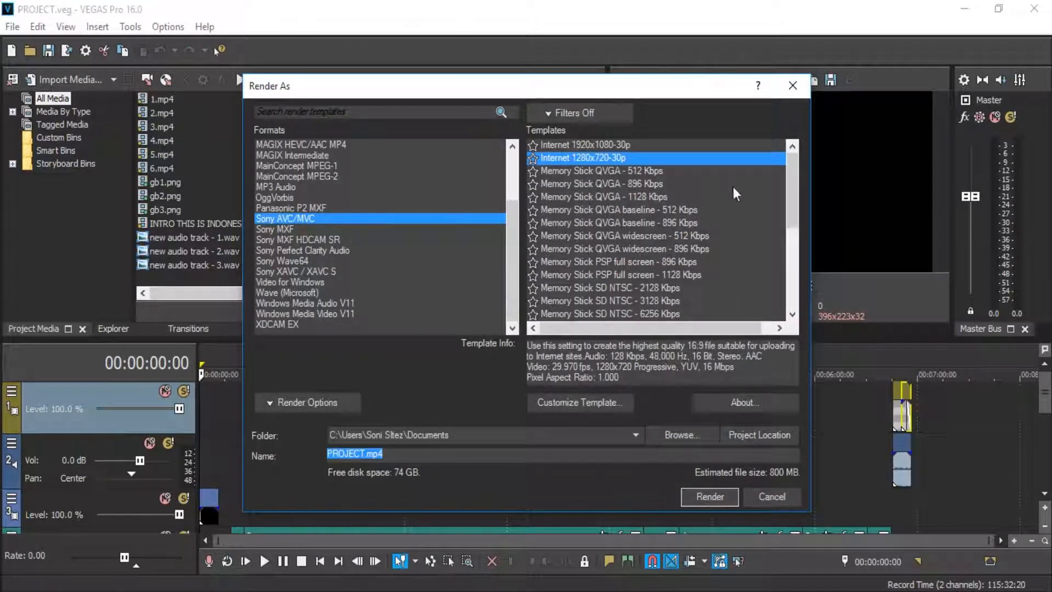
pyautogui.moveTo(788, 198); pyautogui.dragTo(810, 145)
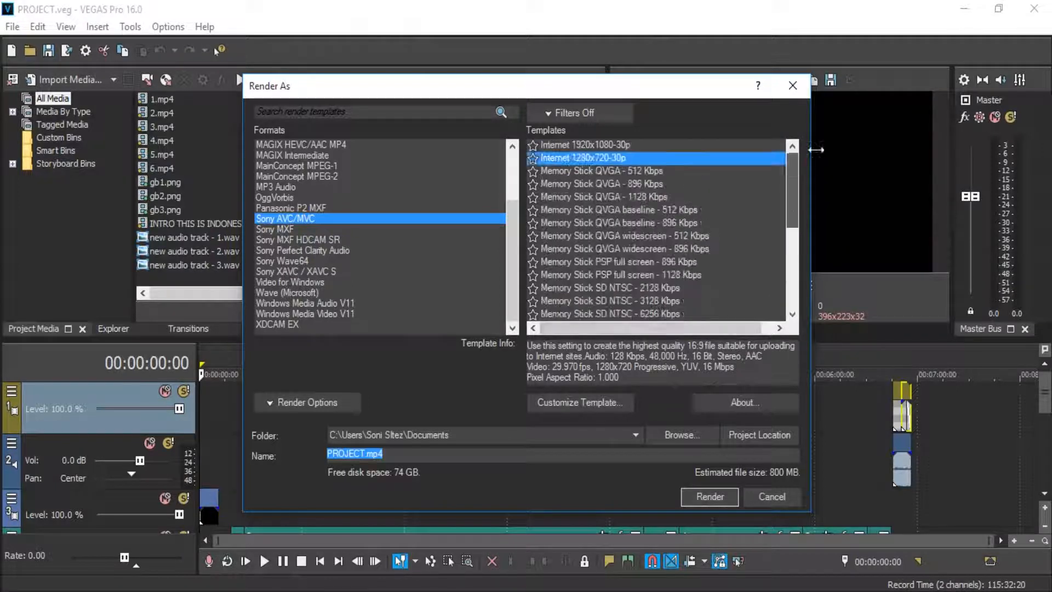
pyautogui.moveTo(792, 203); pyautogui.dragTo(792, 279)
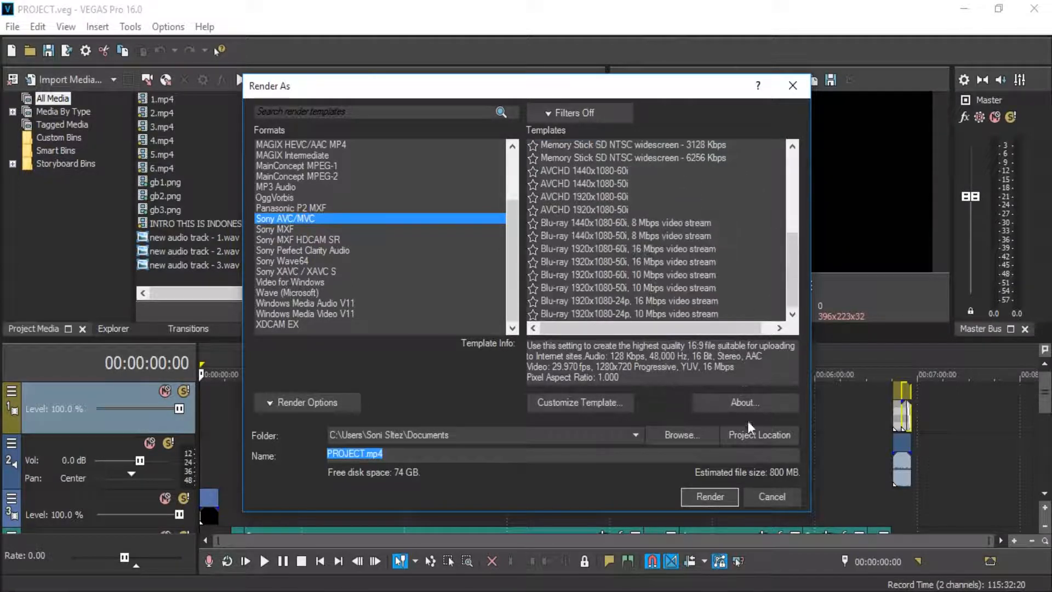
pyautogui.click(765, 496)
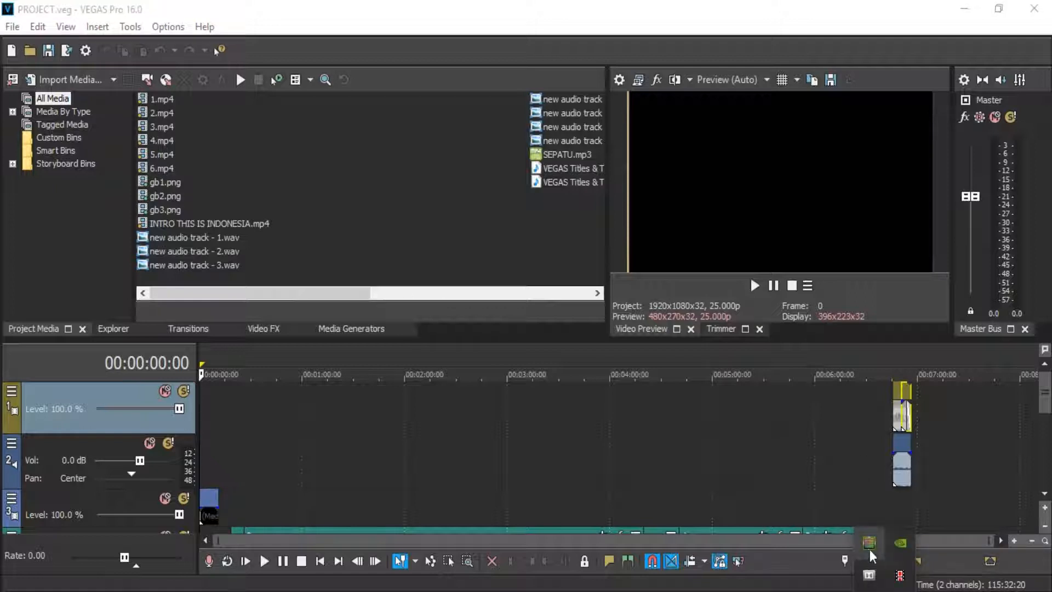
# Check in the NVIDIA GPU activity monitor which programs are using the graphics card, and return to the project
pyautogui.click(869, 544)
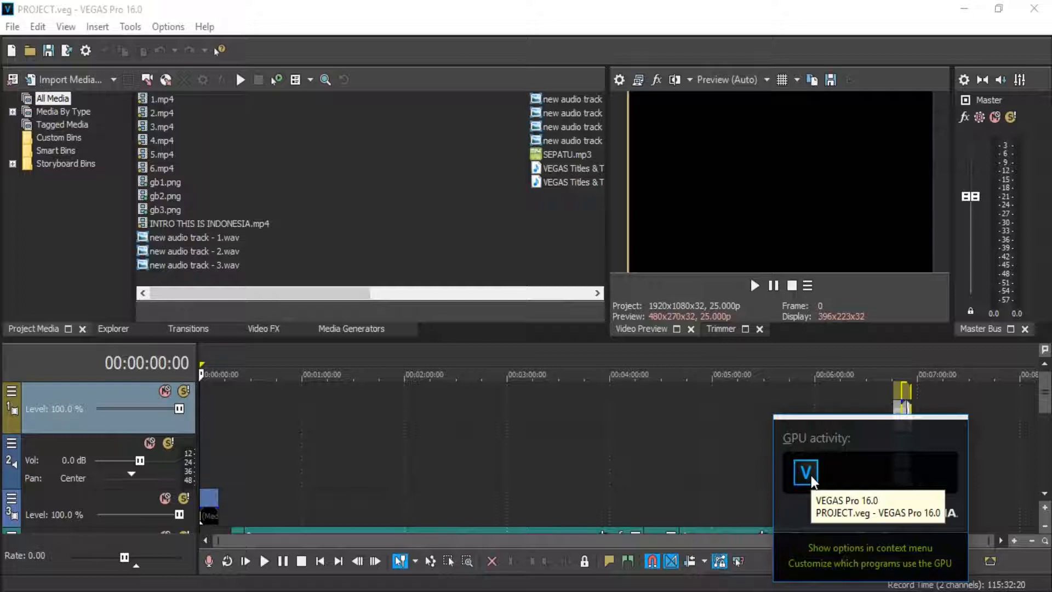
pyautogui.click(448, 556)
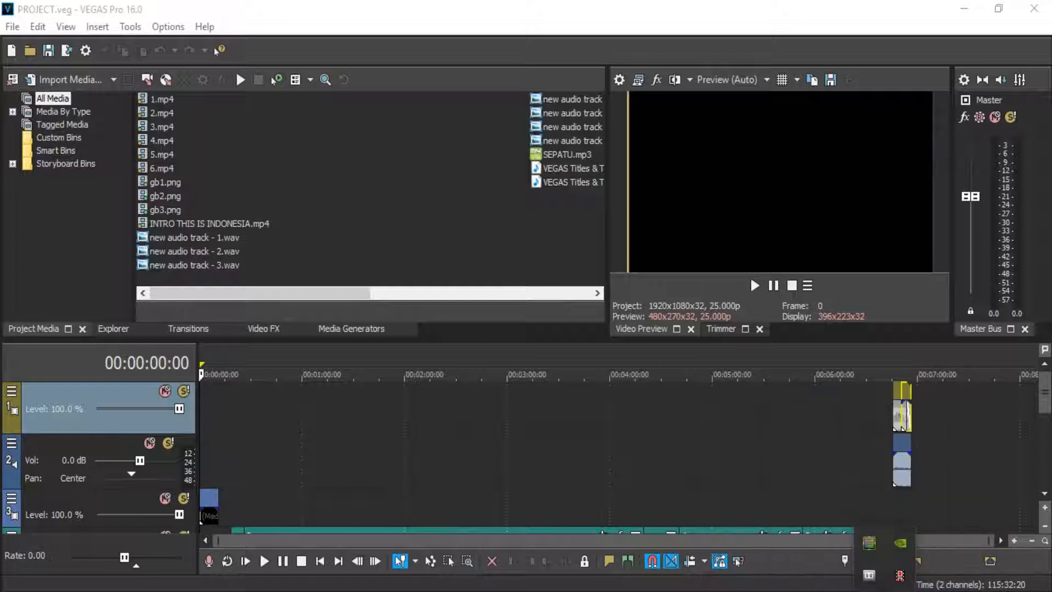
pyautogui.click(759, 26)
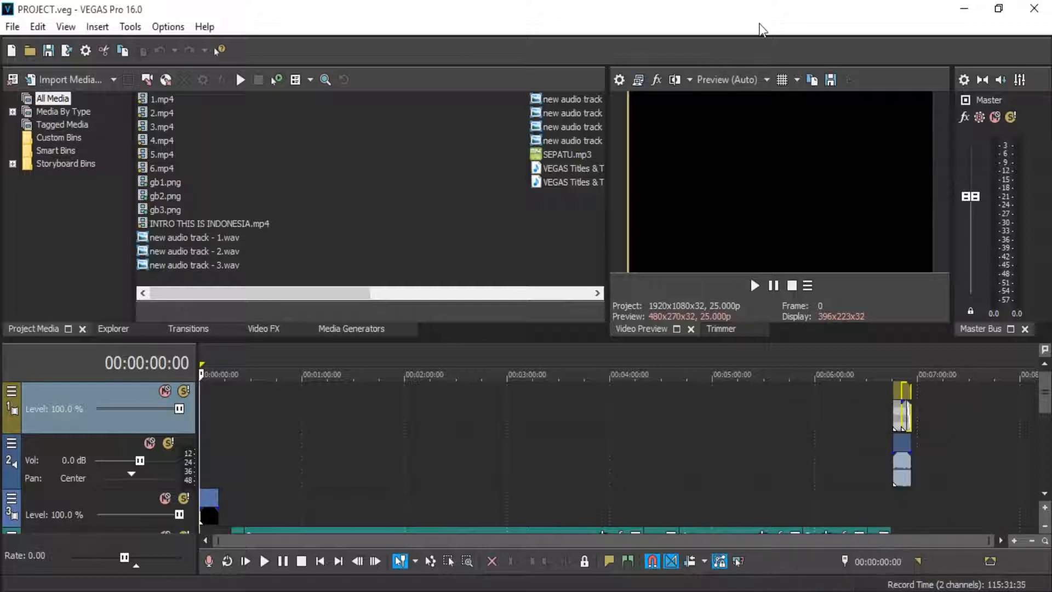